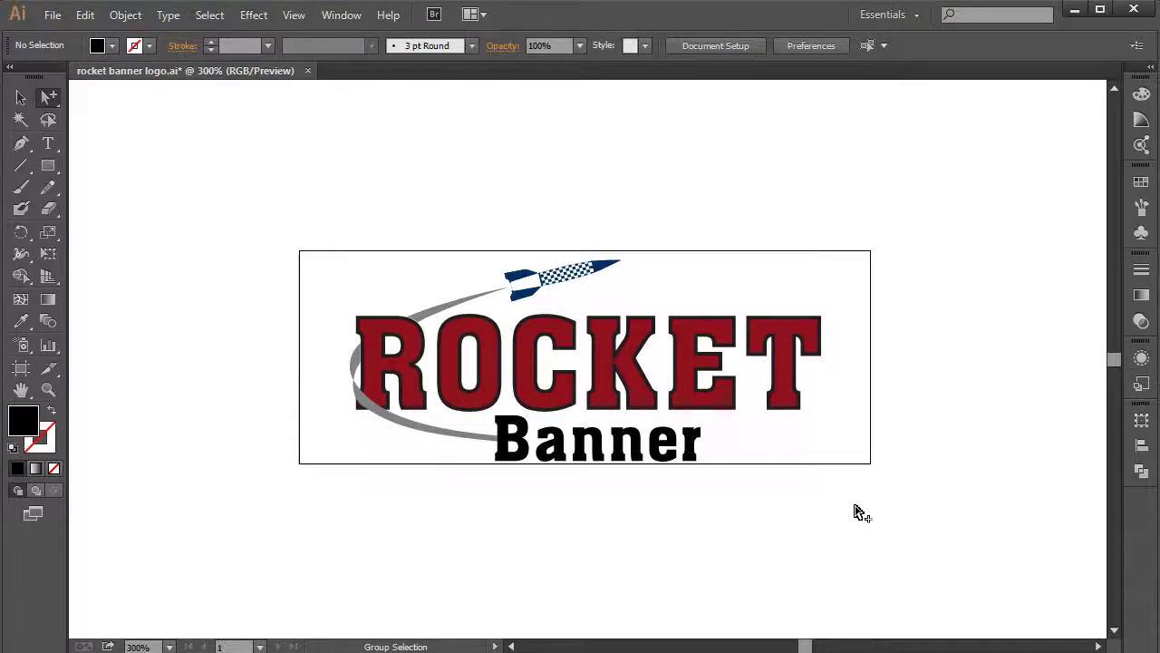
Inspect the logo in Outline view with Ctrl+Y, return to Preview, and open the File menu.
key("ctrl+y")
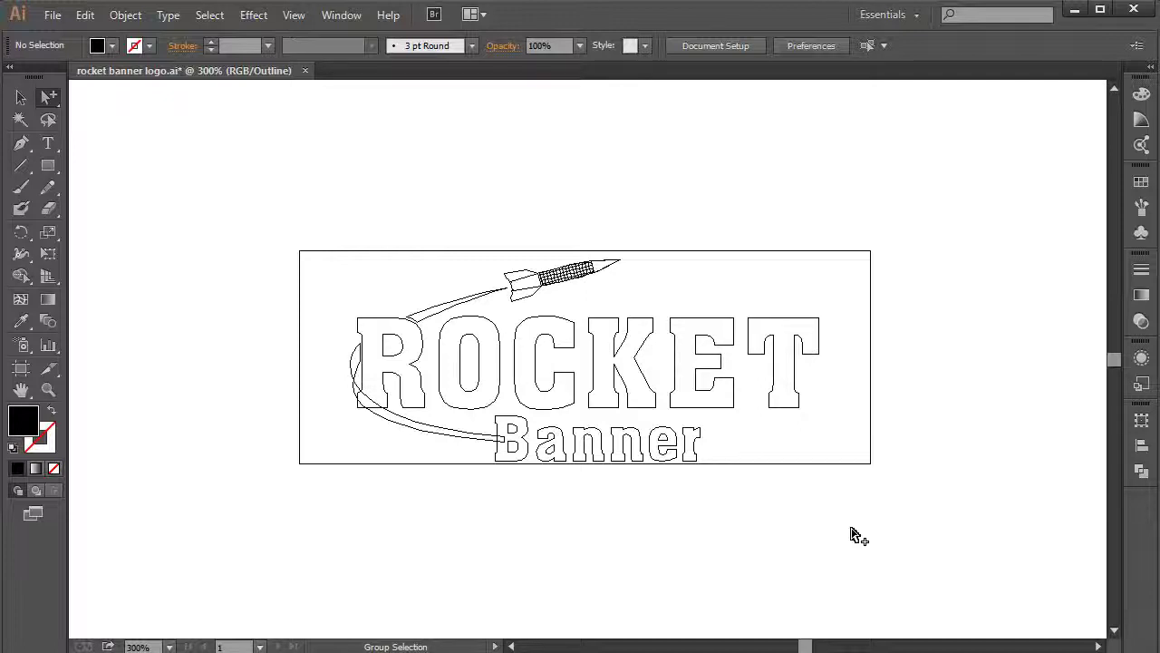
key("ctrl")
key("ctrl+y")
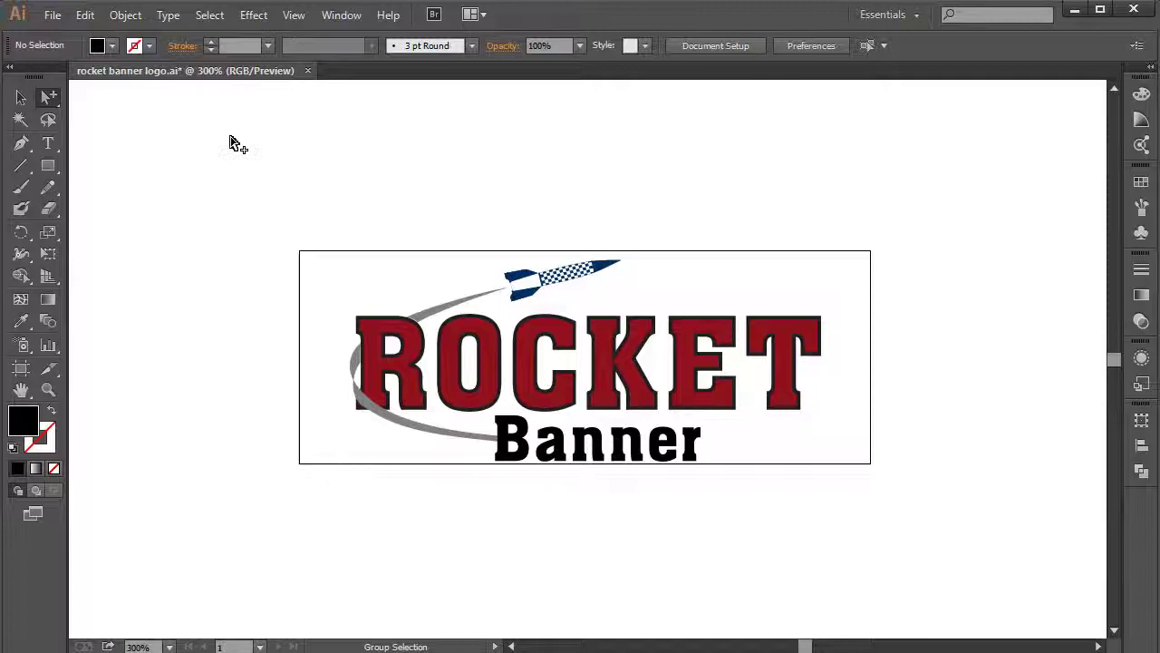
left_click(53, 15)
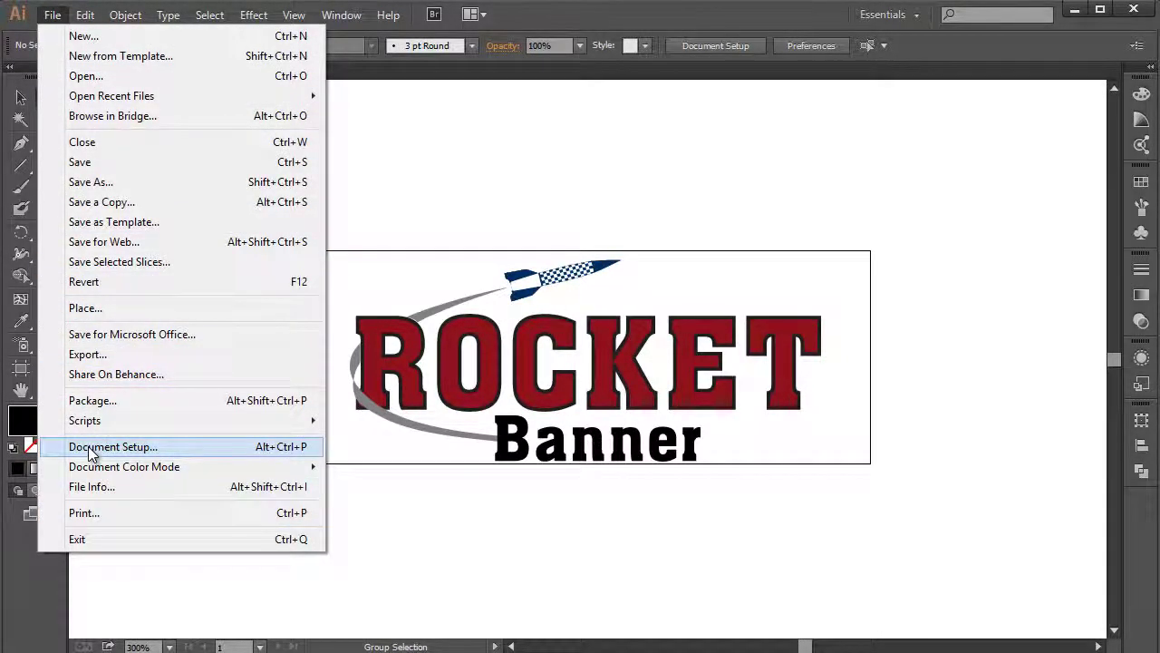
Start a PNG export of the logo, then cancel it.
left_click(109, 356)
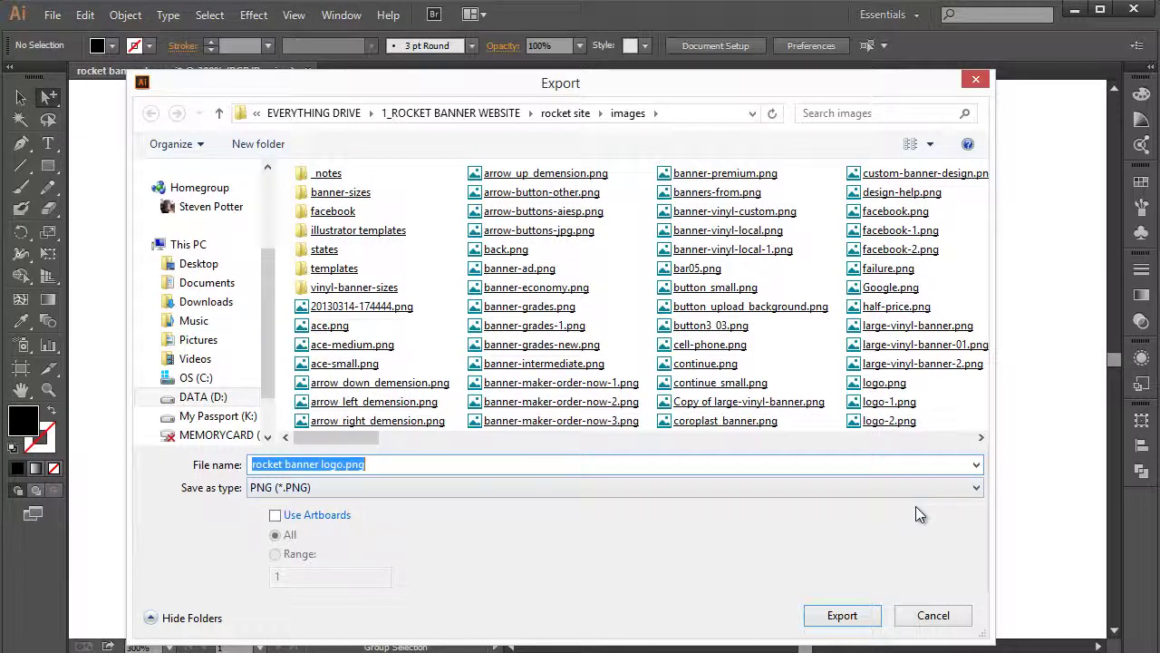
left_click(921, 619)
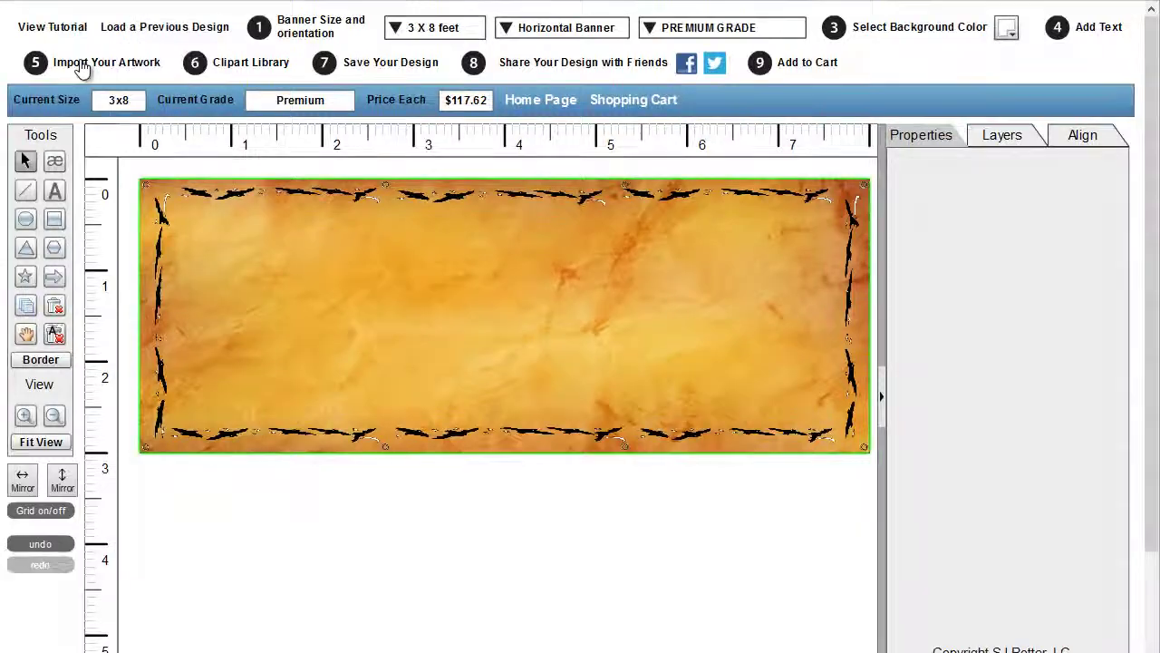
Import low-res-logo.png onto the parchment banner, accepting the artwork quality notice.
left_click(86, 63)
left_click(534, 407)
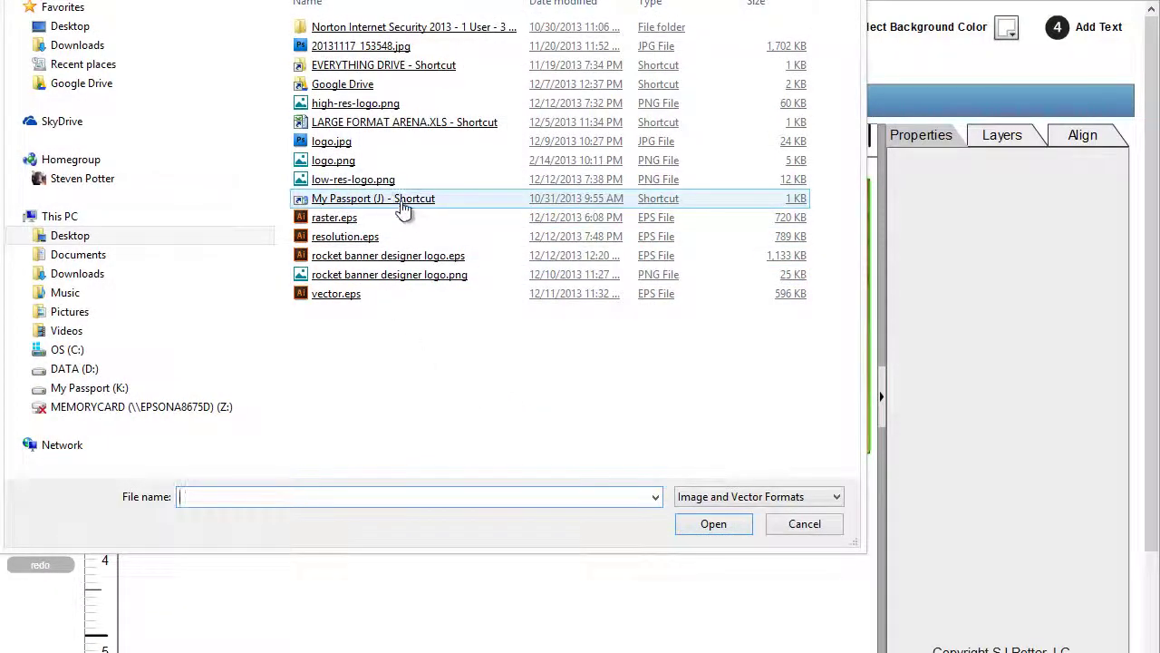
double_click(348, 182)
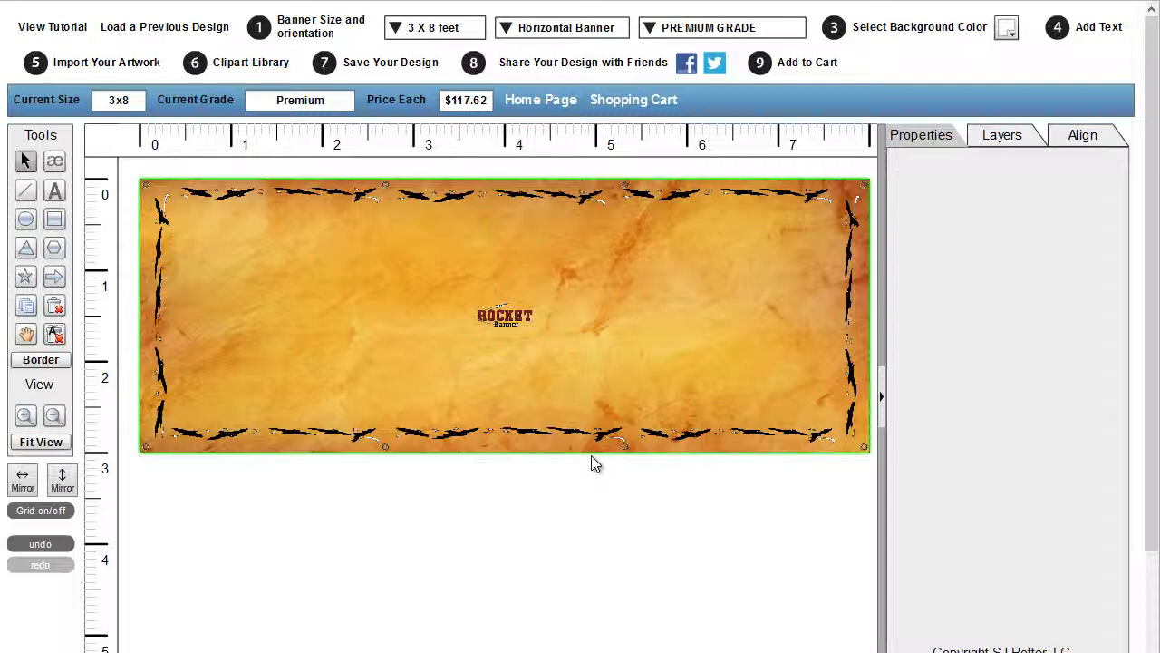
Enlarge the low-res logo, note its 13 PPI warning, and delete it.
left_click(524, 325)
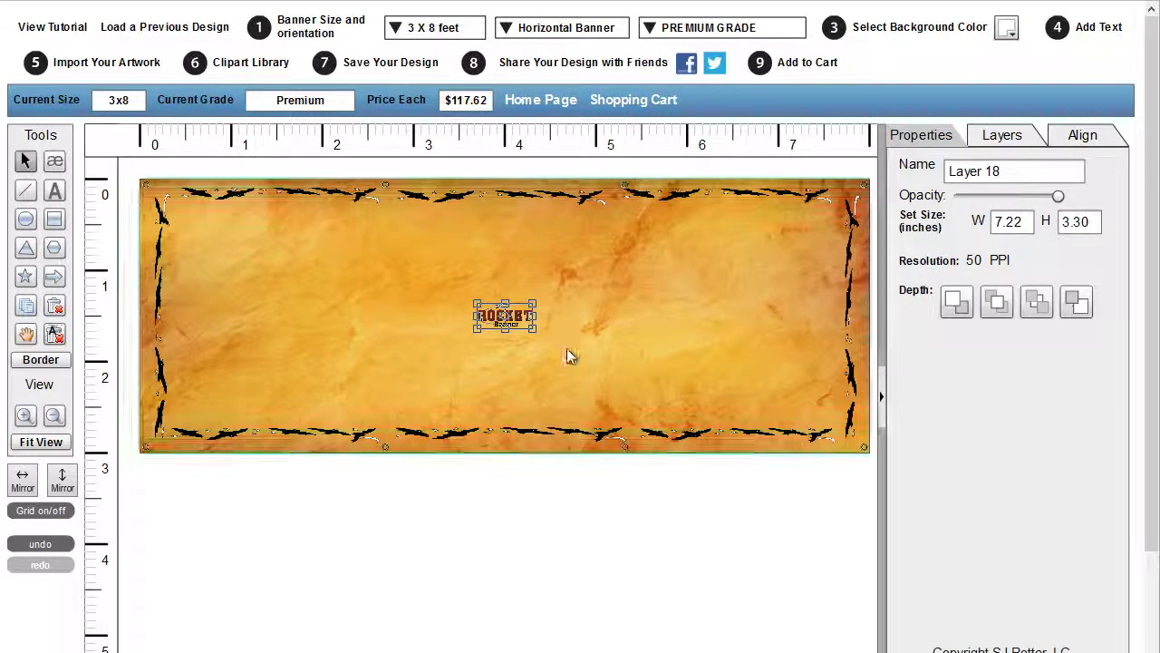
left_click_drag(535, 330, 354, 340)
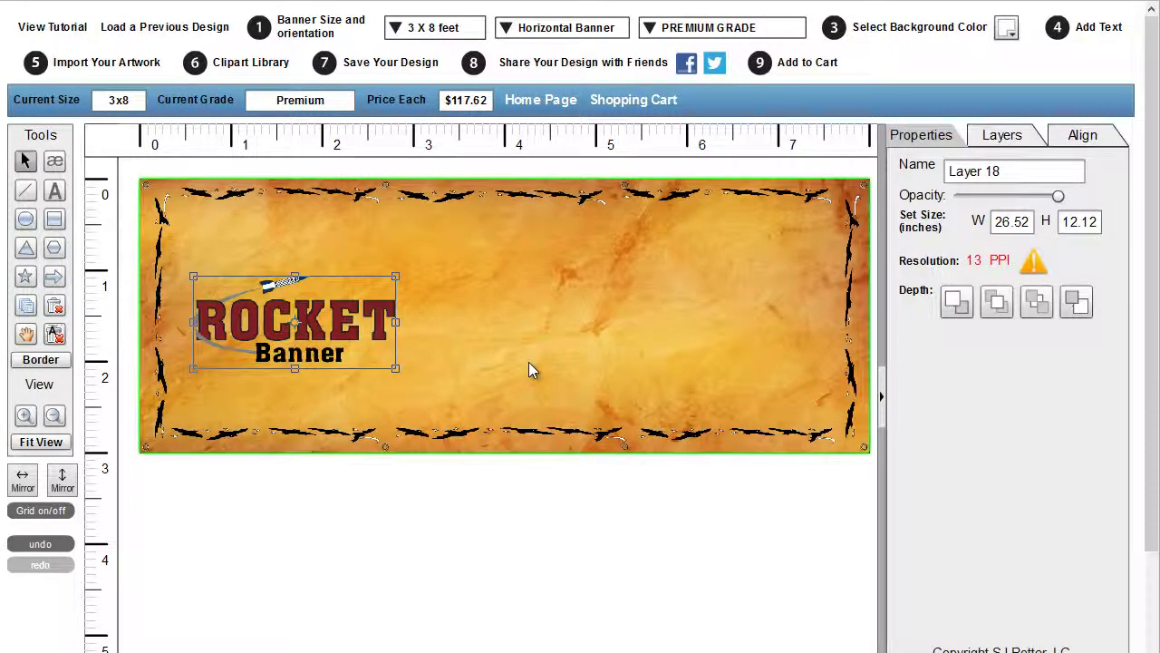
mouse_move(988, 274)
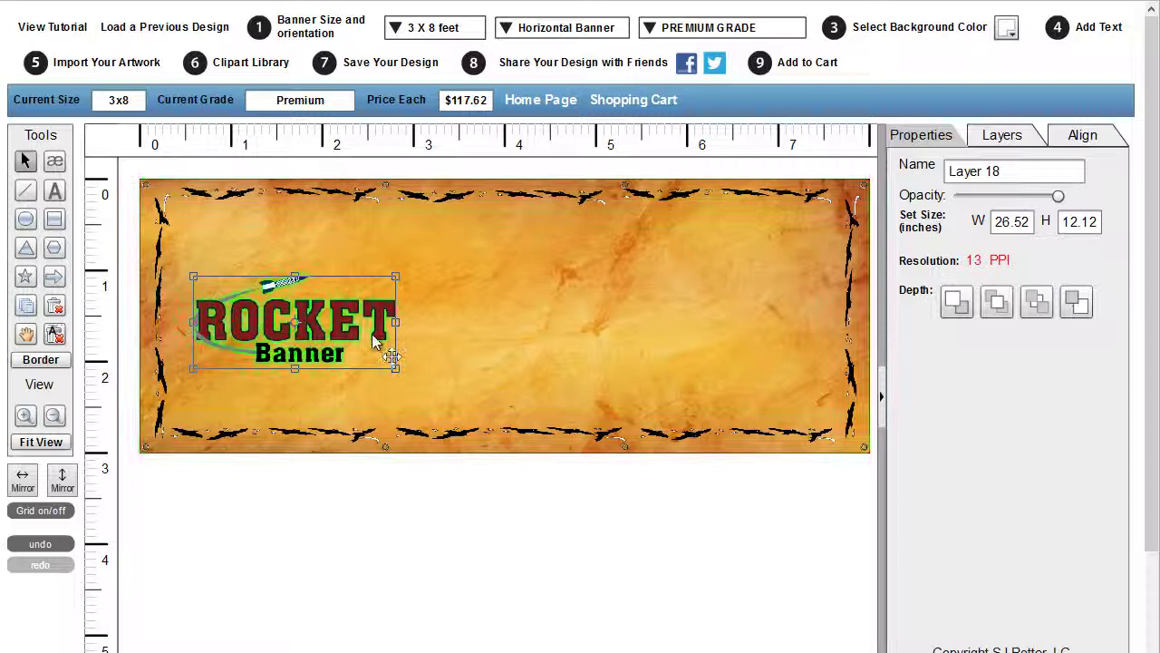
key("Delete")
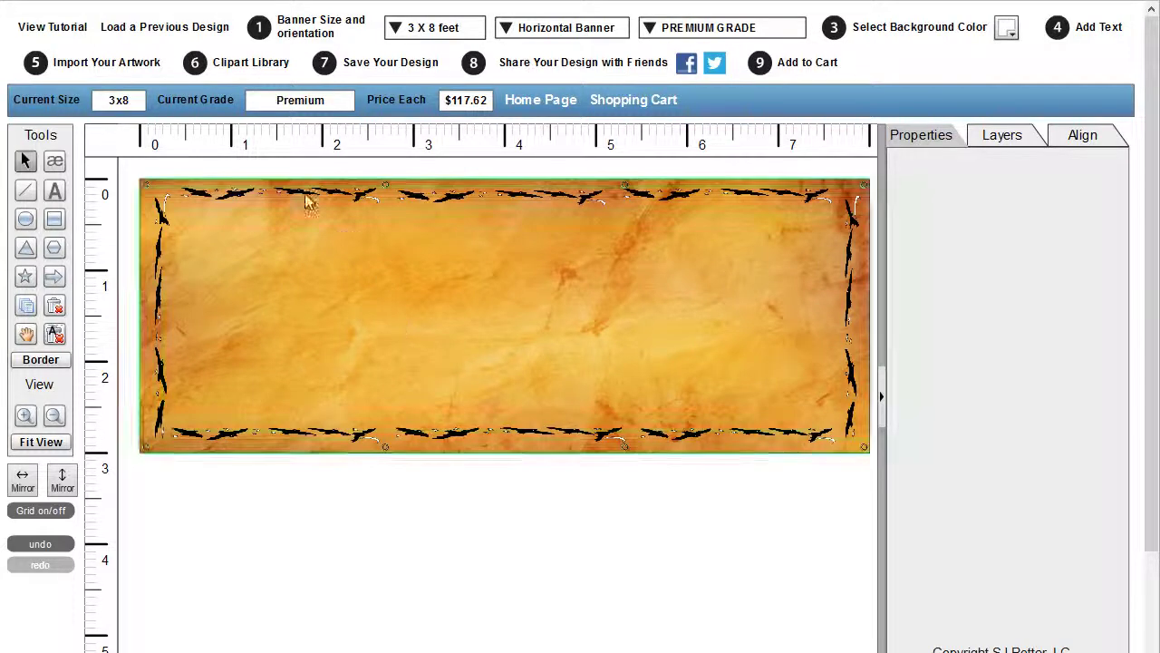
Import high-res-logo.png onto the banner, accepting the artwork quality notice.
left_click(123, 65)
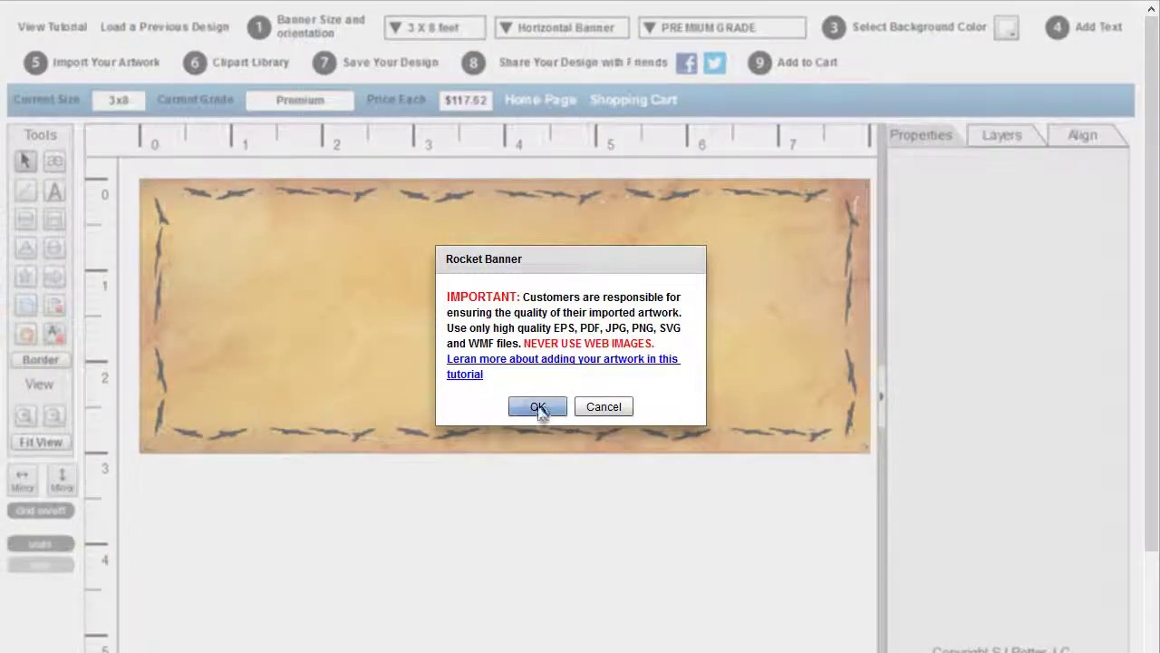
left_click(538, 406)
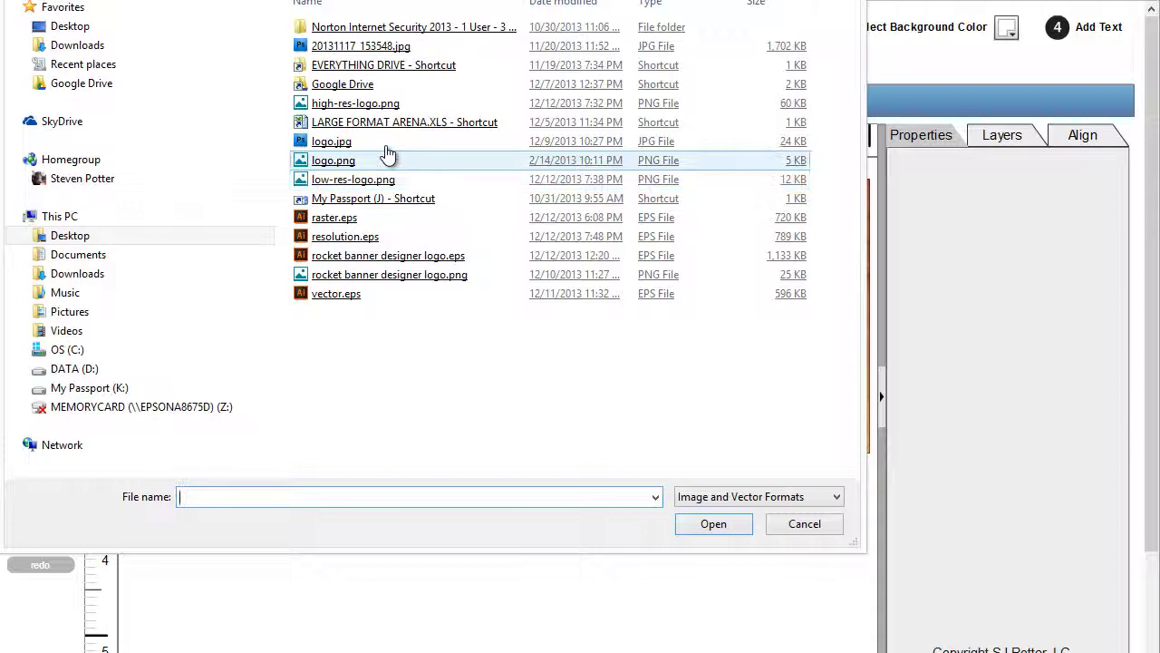
mouse_move(372, 110)
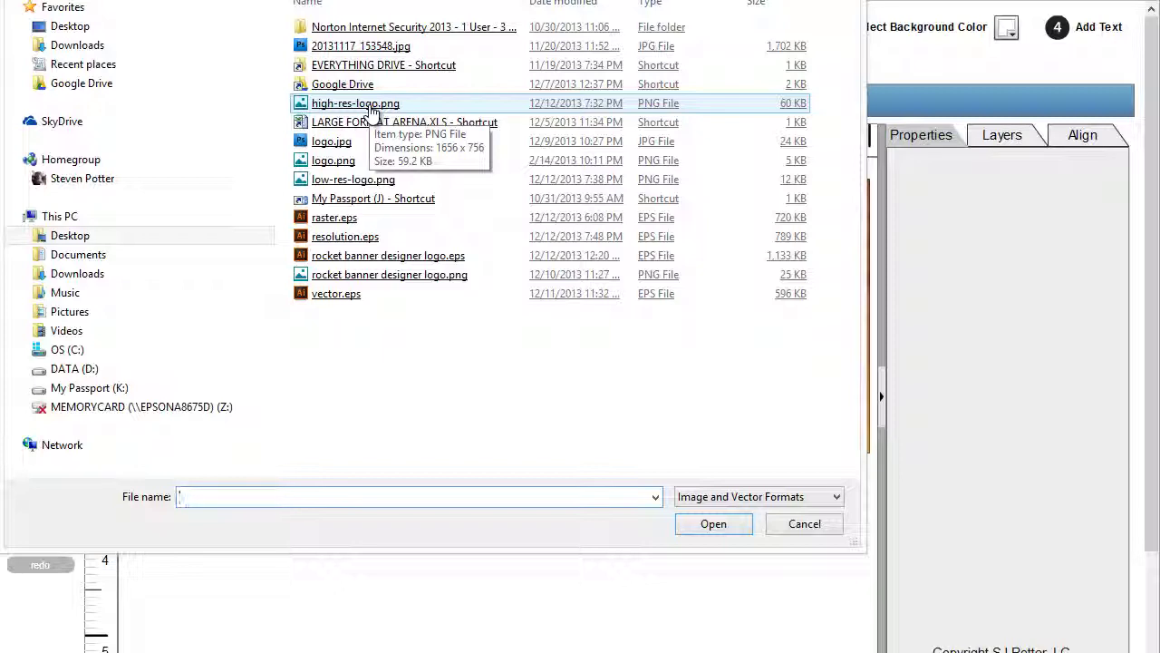
double_click(370, 103)
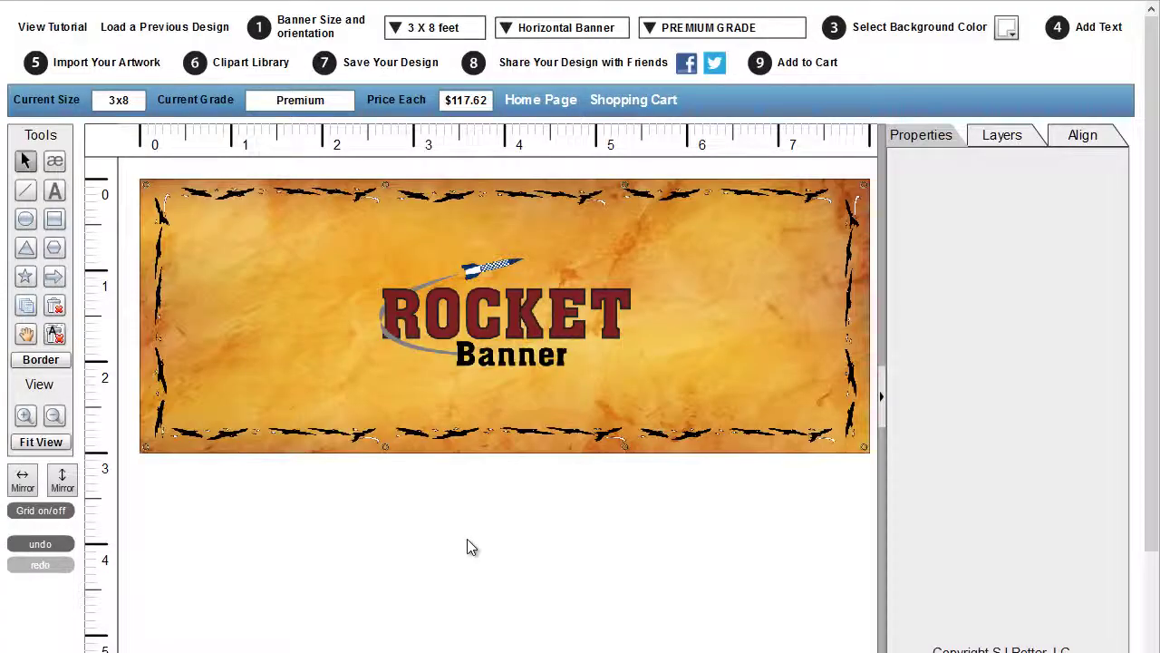
Move the high-res logo to the banner's left side, adjusting its size slightly.
left_click(536, 330)
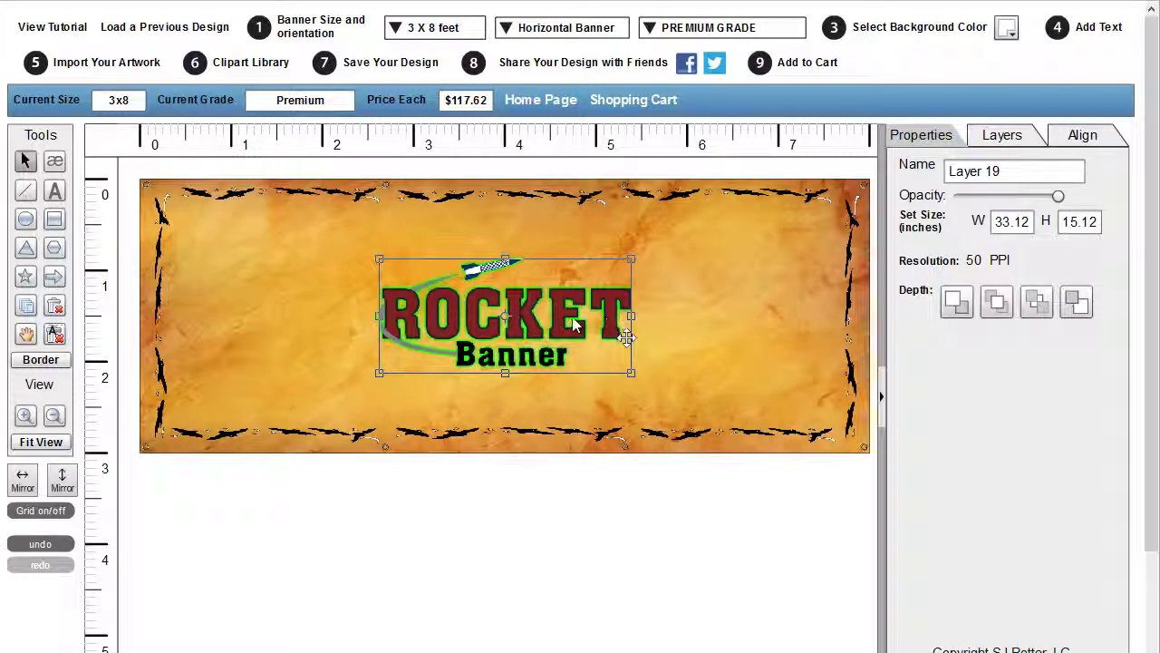
left_click_drag(621, 327, 450, 325)
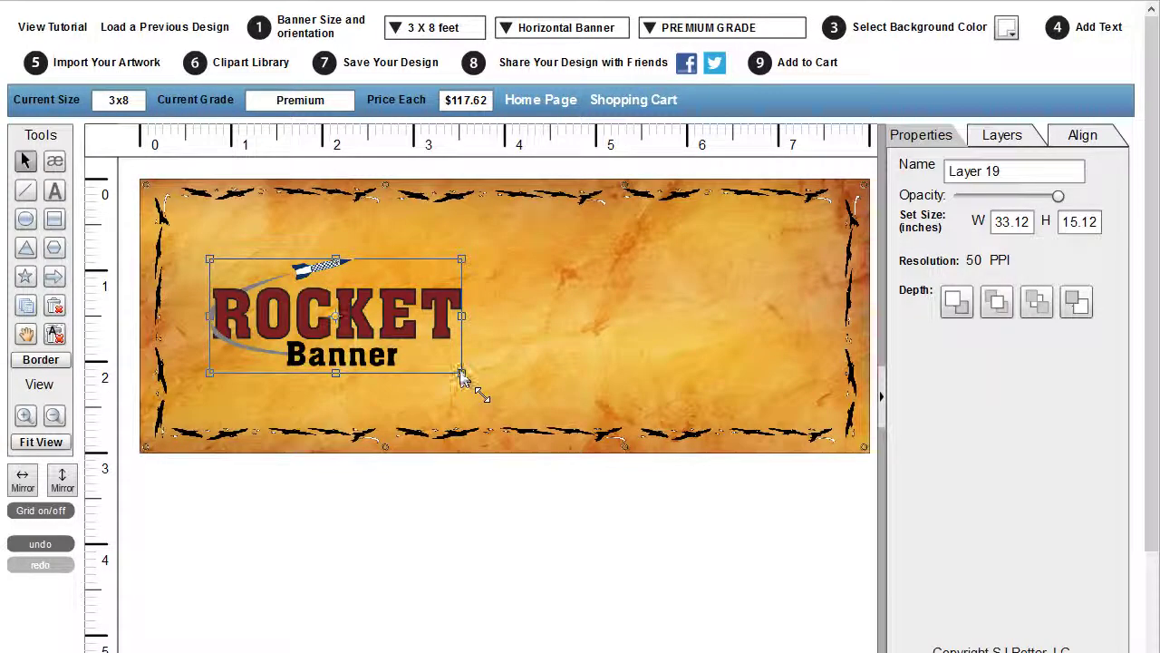
left_click_drag(461, 375, 344, 315)
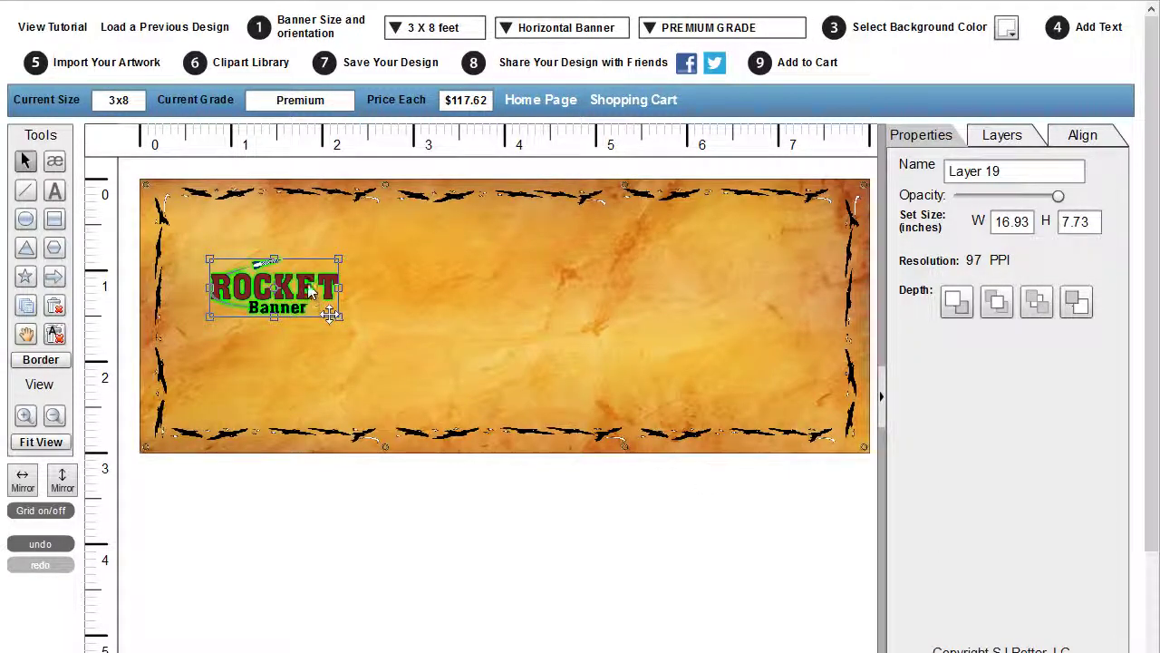
left_click_drag(299, 302, 426, 334)
left_click(432, 337)
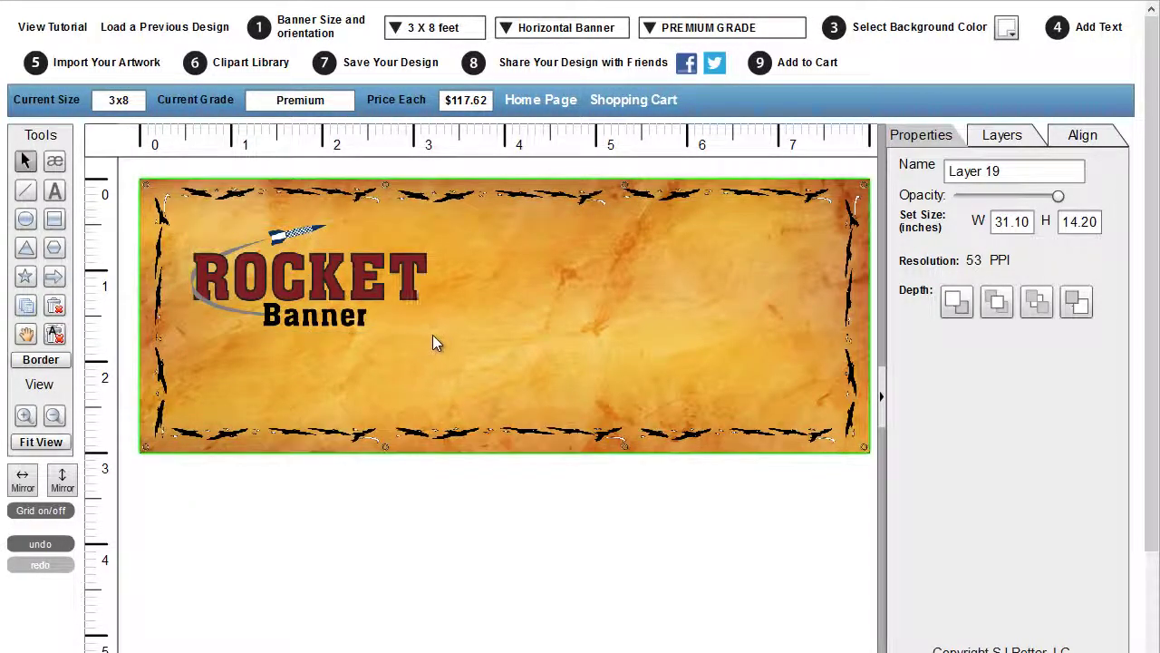
Enlarge the logo to about 63.35 x 28.92 inches across the banner's left side.
left_click(414, 306)
left_click_drag(435, 339, 437, 339)
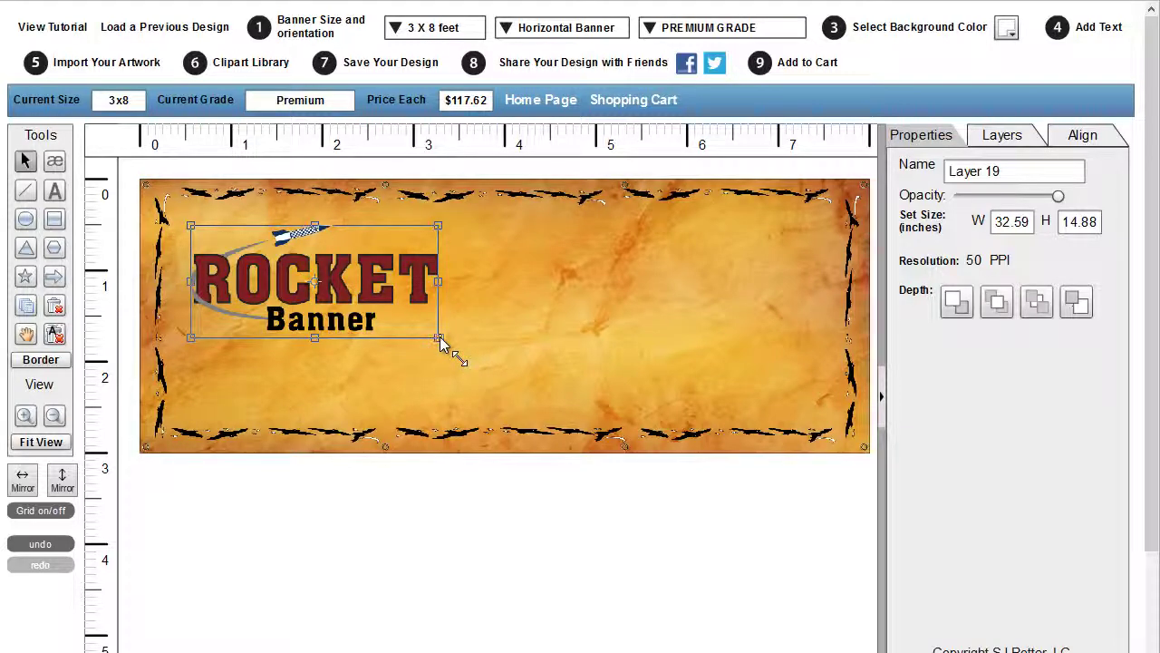
left_click_drag(440, 340, 673, 450)
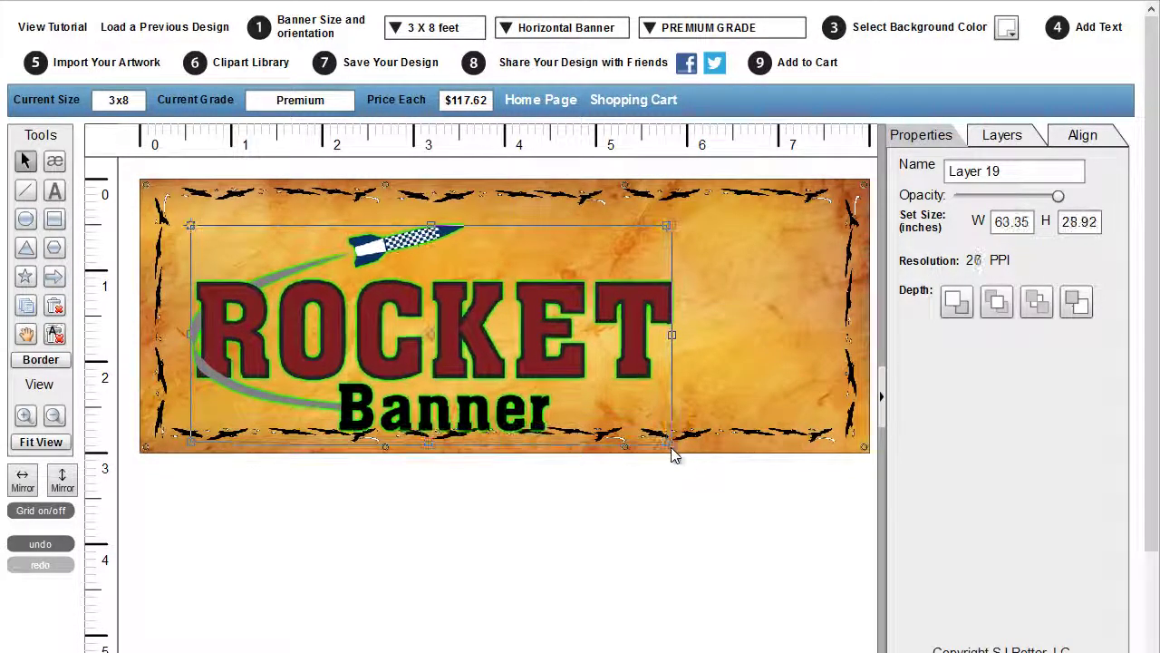
left_click(691, 462)
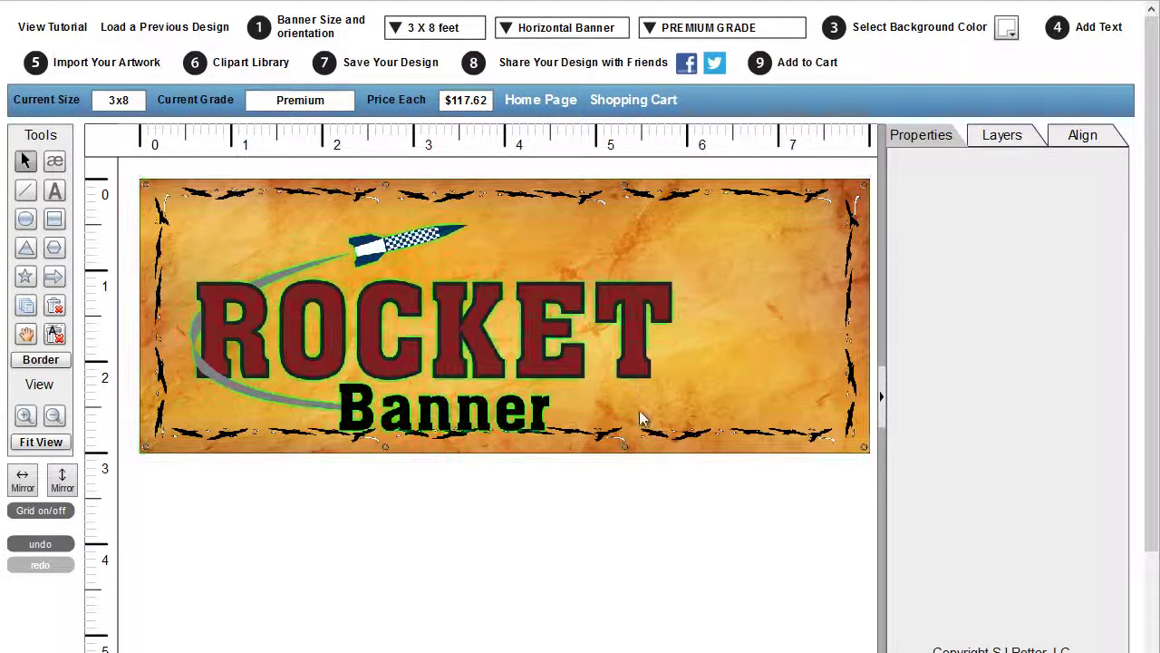
Enlarge the logo past the banner edges and reposition the oversized logo.
left_click(653, 403)
left_click_drag(684, 458, 707, 469)
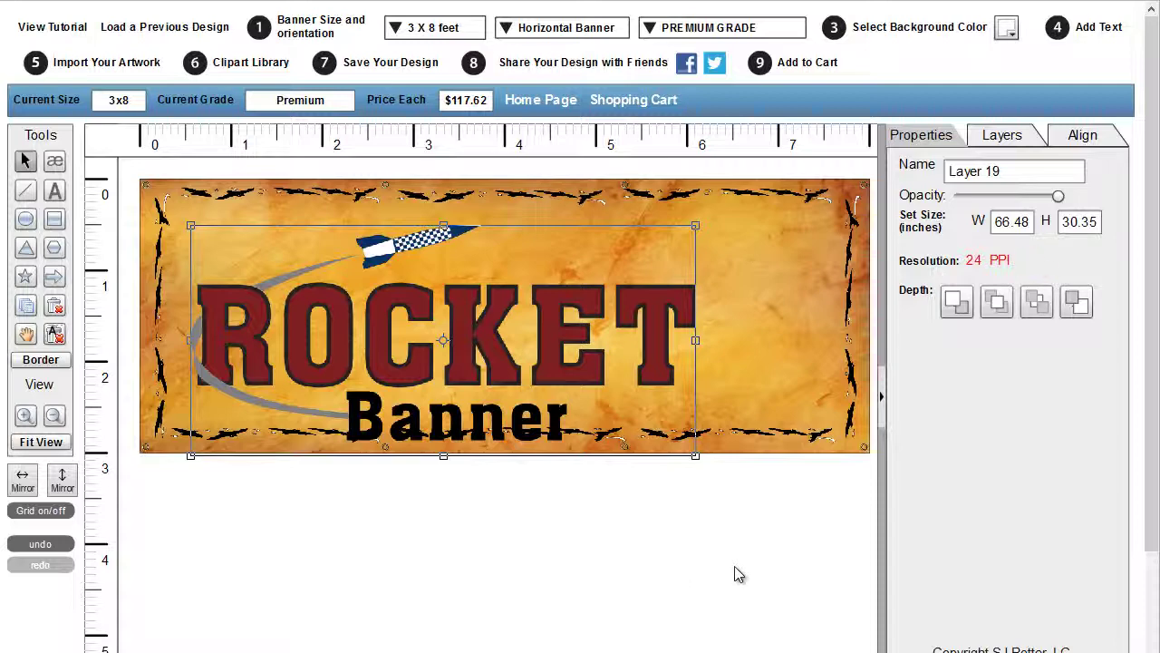
left_click_drag(660, 371, 658, 351)
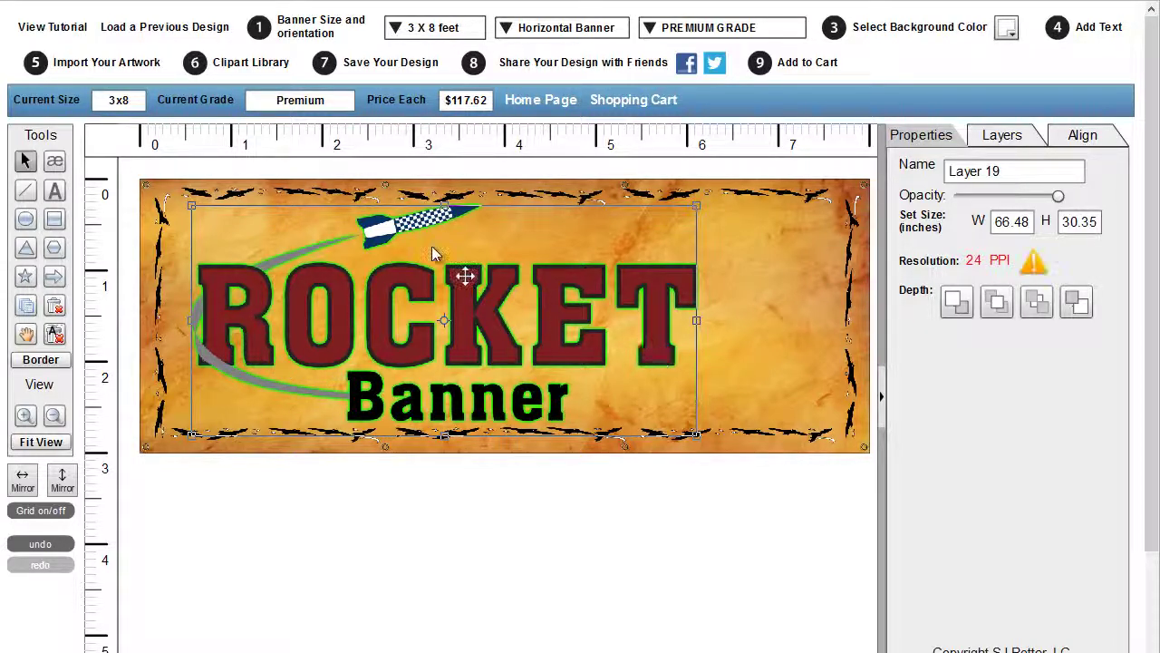
left_click_drag(696, 435, 947, 596)
left_click_drag(662, 415, 671, 478)
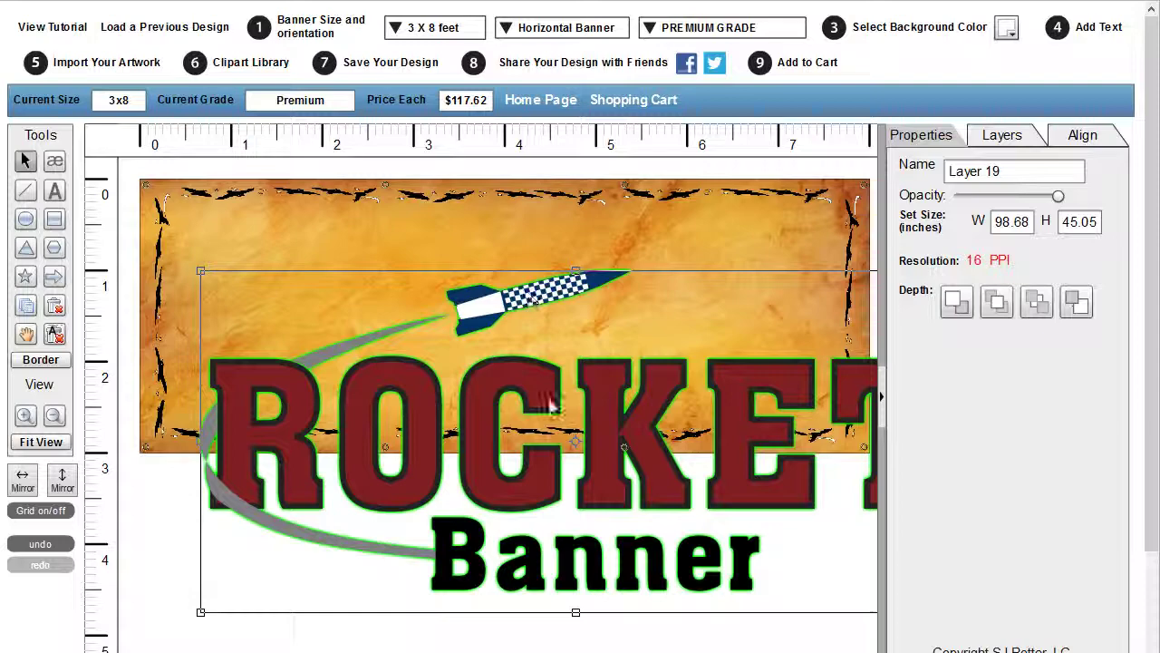
left_click_drag(610, 429, 548, 346)
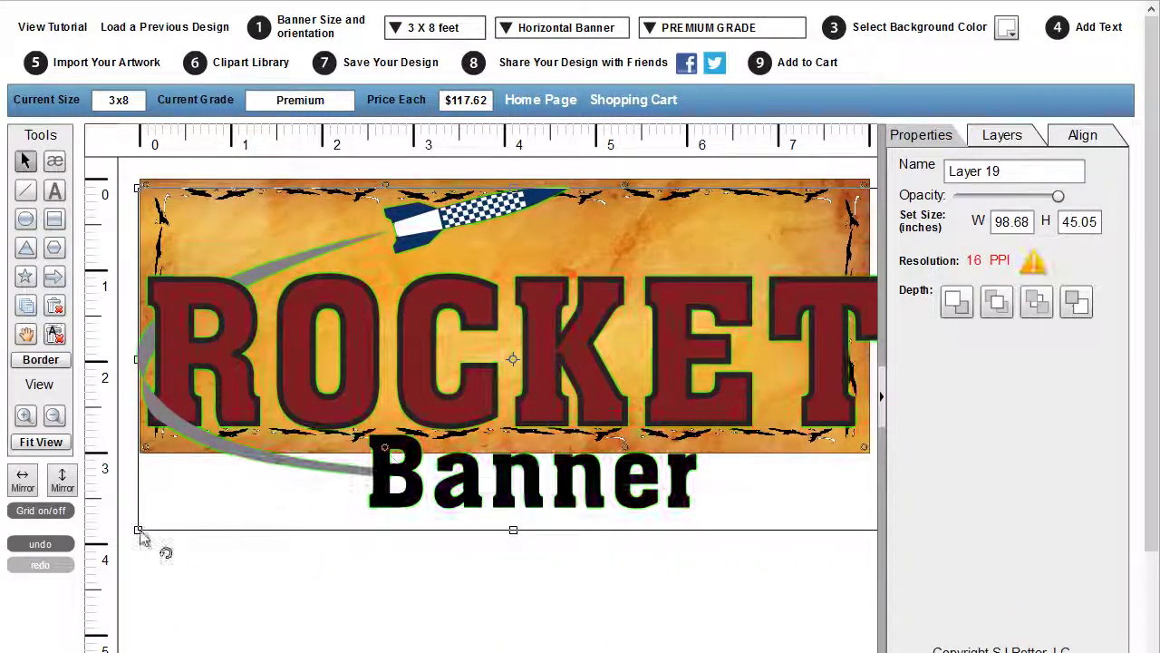
Shrink the logo to 52.45 x 23.94 inches on the left side, then tilt it.
left_click_drag(140, 534, 488, 369)
left_click_drag(694, 310, 420, 322)
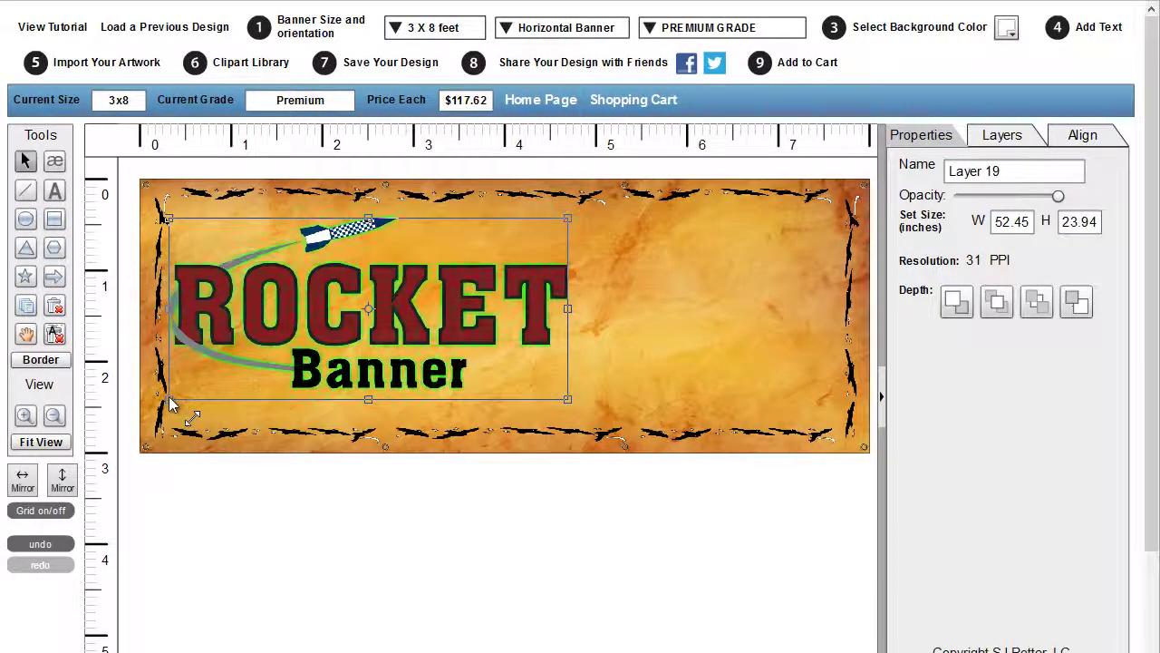
left_click_drag(172, 405, 113, 508)
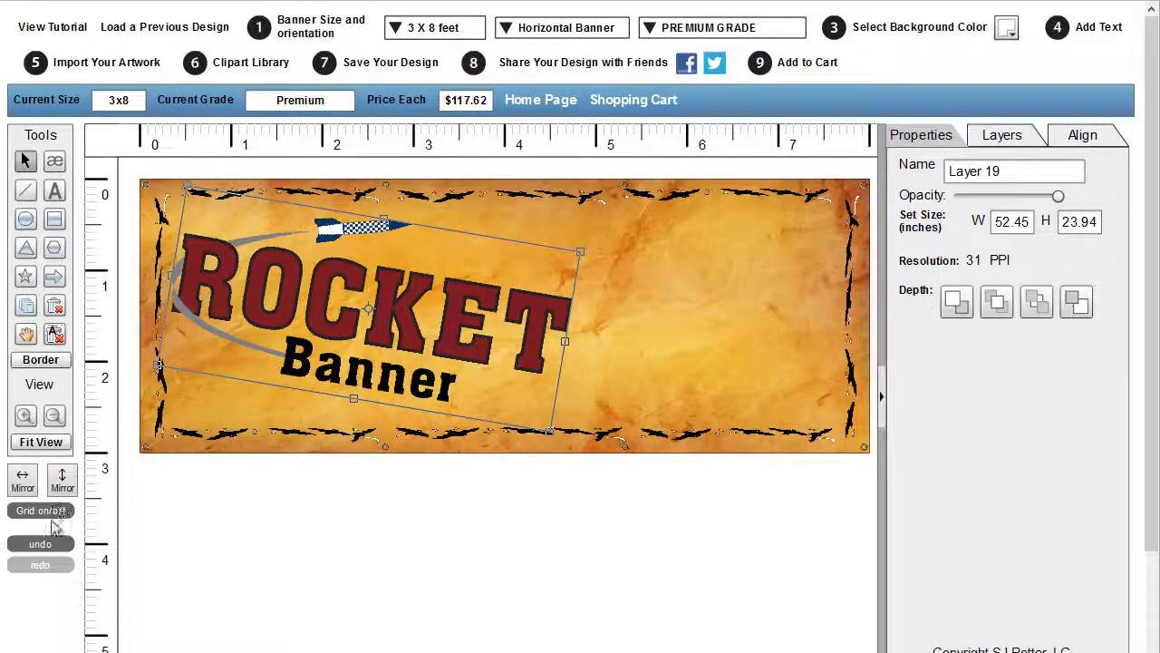
left_click(40, 544)
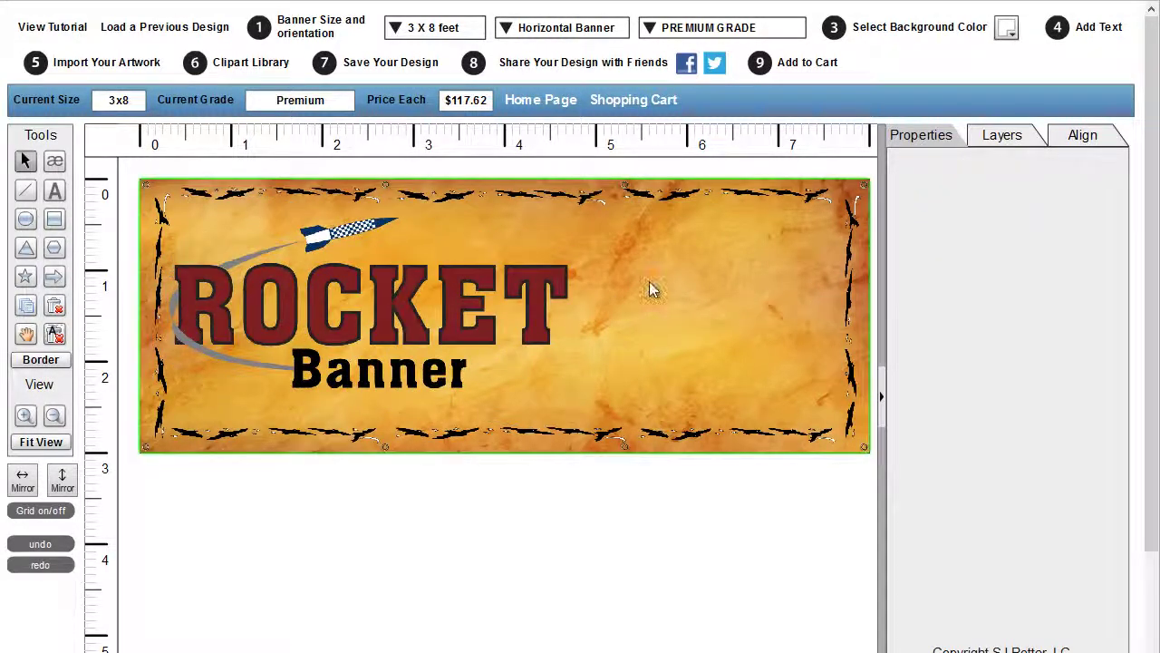